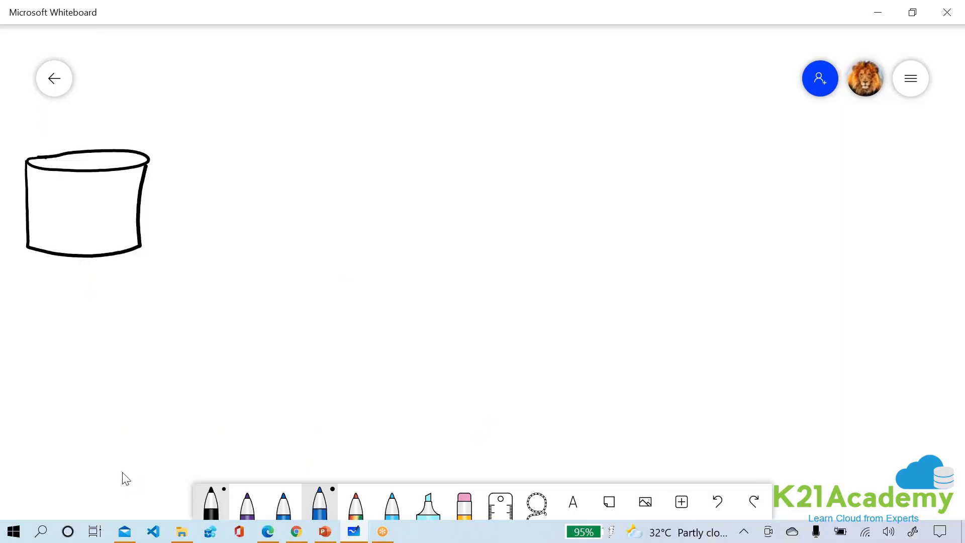
- Handwrite PB and then JSON inside the cylinder data store
mouse_move(70, 231)
mouse_down()
mouse_move(73, 247)
mouse_move(70, 239)
mouse_move(95, 232)
mouse_move(83, 242)
mouse_up()
mouse_move(59, 182)
mouse_down()
mouse_move(79, 183)
mouse_move(58, 198)
mouse_move(90, 187)
mouse_move(101, 201)
mouse_move(116, 179)
mouse_up()
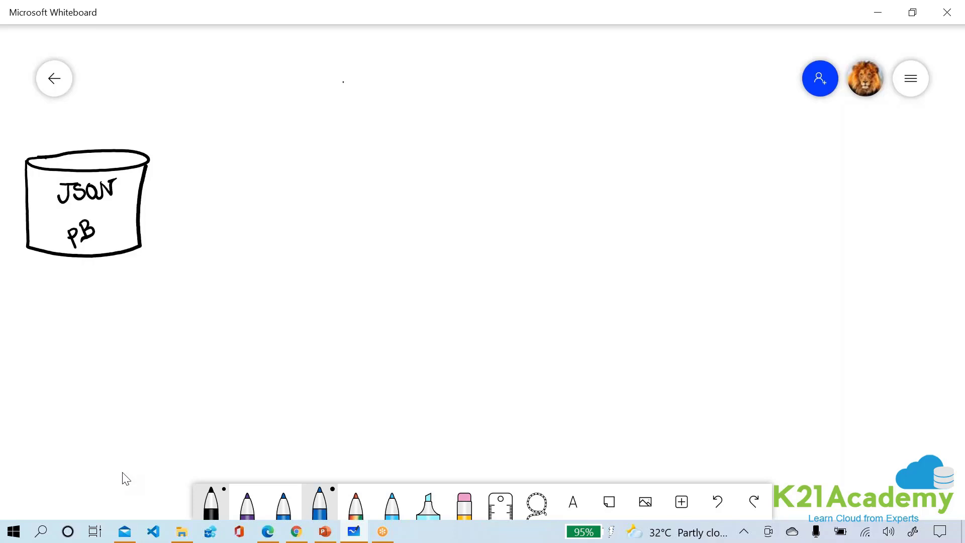
- Draw the large pipeline rectangle and start its title with '(Batch', undoing a stray mark
mouse_move(343, 83)
mouse_down()
mouse_move(316, 270)
mouse_move(415, 324)
mouse_move(711, 312)
mouse_move(730, 131)
mouse_move(582, 73)
mouse_move(379, 82)
mouse_up()
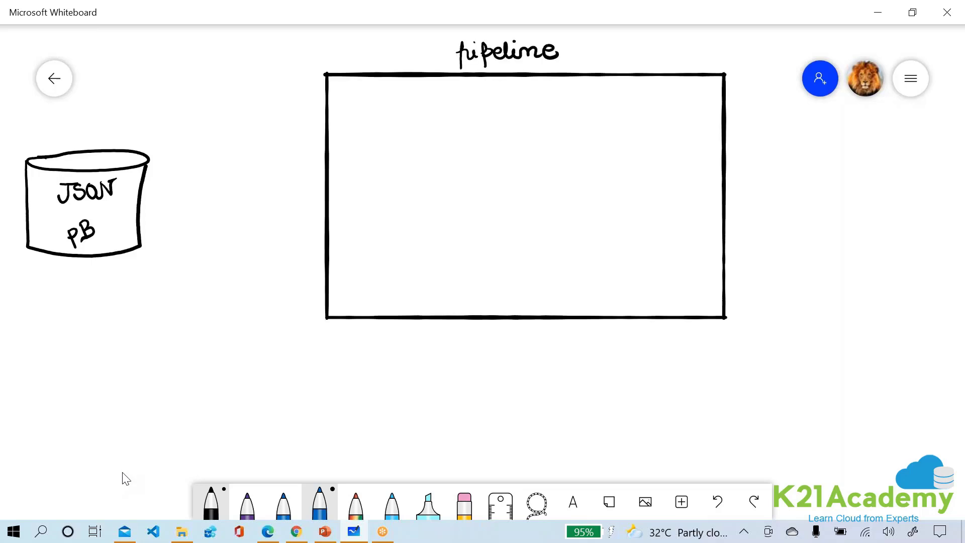
mouse_move(582, 37)
mouse_down()
mouse_move(581, 66)
mouse_move(582, 38)
mouse_move(604, 63)
mouse_up()
key(ctrl+z)
mouse_move(612, 52)
mouse_down()
mouse_move(654, 58)
mouse_move(674, 49)
mouse_move(666, 60)
mouse_move(701, 54)
mouse_move(701, 44)
mouse_up()
- Finish the title as 'pipeline (Batch + streaming)'
mouse_move(702, 46)
mouse_down()
mouse_move(760, 57)
mouse_move(772, 46)
mouse_up()
drag(771, 48, 794, 53)
mouse_move(794, 48)
mouse_down()
mouse_move(781, 69)
mouse_move(809, 61)
mouse_up()
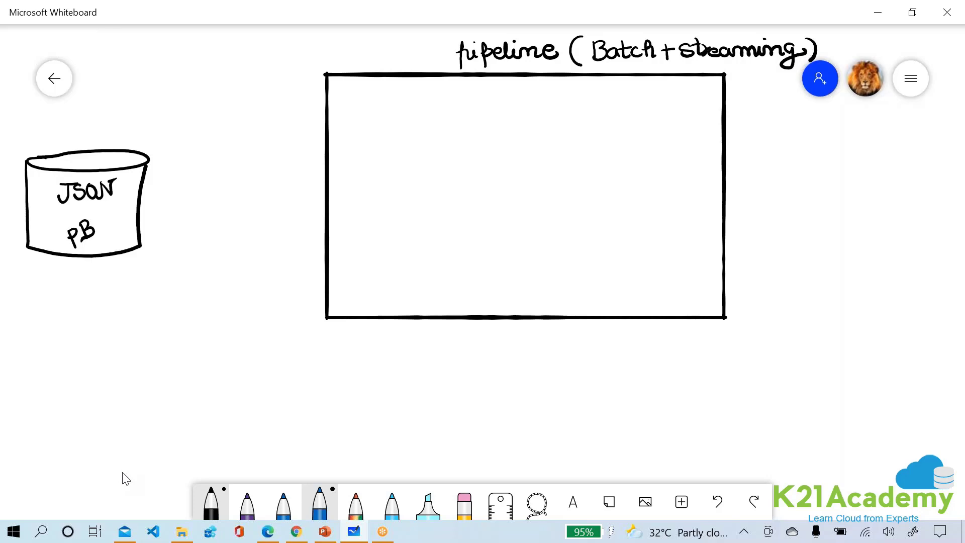
- Handwrite Atomicity, Consistency, Isolation and Durability in a column below the rectangle
drag(413, 384, 548, 369)
mouse_move(414, 426)
mouse_down()
mouse_move(497, 404)
mouse_move(540, 431)
mouse_up()
mouse_move(439, 440)
mouse_down()
mouse_move(451, 459)
mouse_move(492, 452)
mouse_move(506, 438)
mouse_move(538, 449)
mouse_up()
drag(536, 466, 596, 459)
mouse_move(592, 464)
mouse_down()
mouse_move(629, 446)
mouse_move(638, 479)
mouse_up()
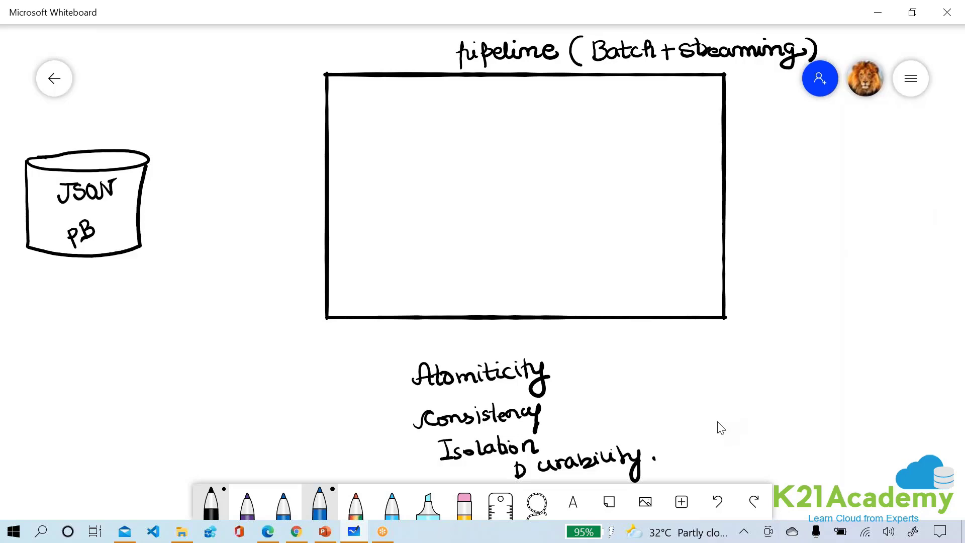
- Draw a small square with arrows from B1 and B2 into it and a 'corrupted' note above
mouse_move(720, 428)
mouse_down()
mouse_move(705, 339)
mouse_move(684, 416)
mouse_up()
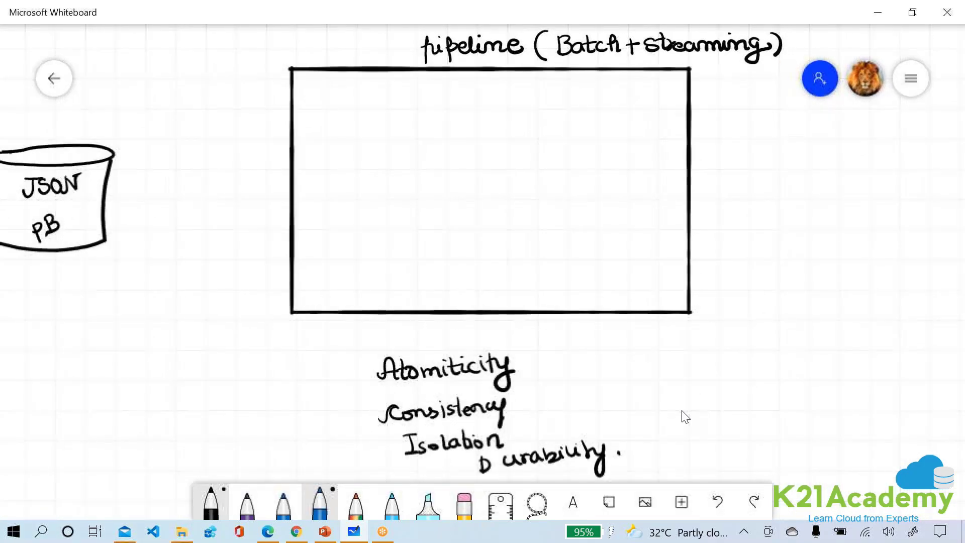
mouse_move(820, 379)
mouse_down()
mouse_move(820, 411)
mouse_move(850, 379)
mouse_move(820, 380)
mouse_up()
mouse_move(755, 359)
mouse_down()
mouse_move(755, 371)
mouse_move(767, 371)
mouse_move(755, 412)
mouse_up()
drag(765, 398, 781, 407)
mouse_move(772, 368)
mouse_down()
mouse_move(812, 391)
mouse_move(809, 410)
mouse_move(804, 395)
mouse_up()
mouse_move(830, 365)
mouse_down()
mouse_move(838, 380)
mouse_move(834, 353)
mouse_move(901, 356)
mouse_move(911, 337)
mouse_up()
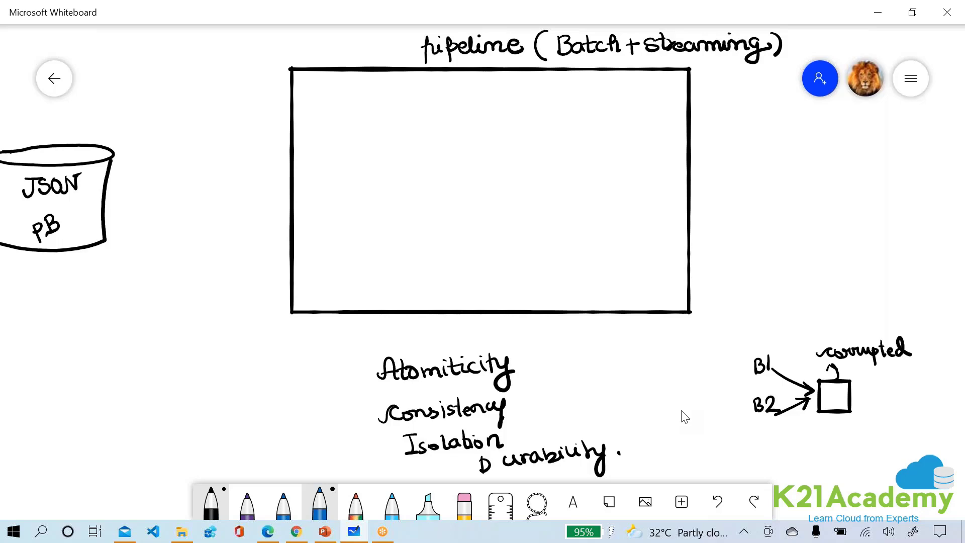
- Erase B1, B2, the arrows and 'corrupted', and write '(reliability.)' in their place
click(464, 502)
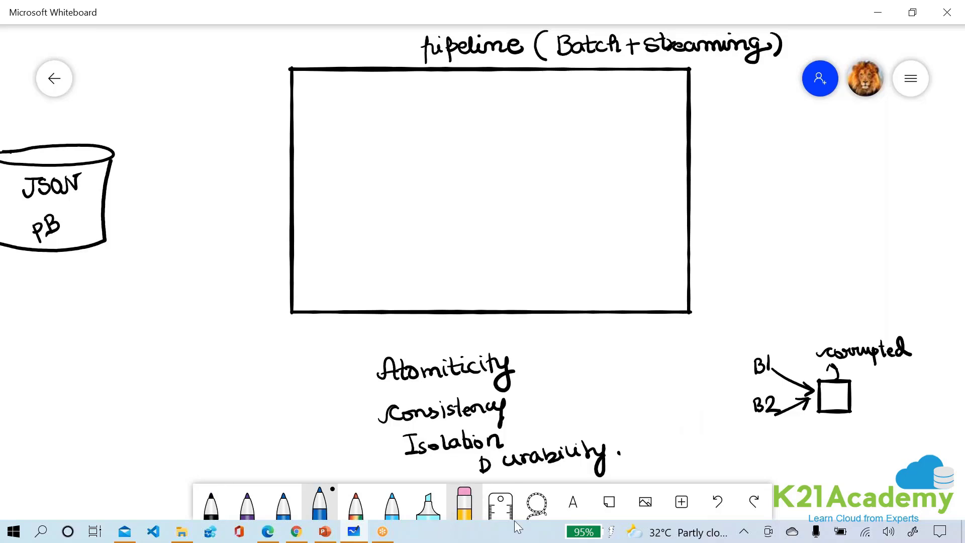
mouse_move(761, 365)
mouse_down()
mouse_move(762, 405)
mouse_move(822, 355)
mouse_move(833, 384)
mouse_up()
click(211, 503)
mouse_move(677, 353)
mouse_down()
mouse_move(780, 344)
mouse_move(799, 348)
mouse_move(792, 377)
mouse_up()
drag(820, 332, 797, 381)
drag(668, 340, 682, 381)
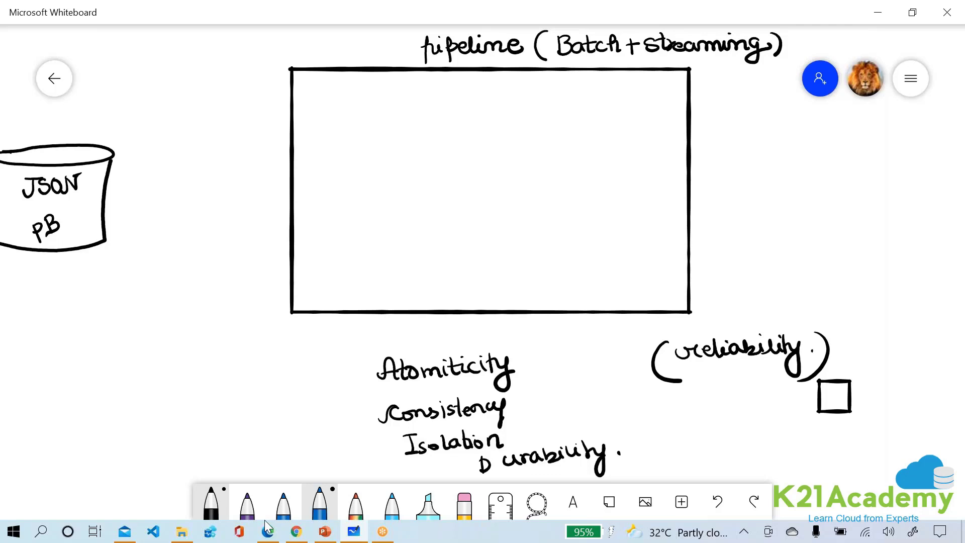
- Split the rectangle with a horizontal line and write 'delta format.' in the lower band
drag(294, 251, 688, 240)
mouse_move(410, 278)
mouse_down()
mouse_move(399, 291)
mouse_move(422, 290)
mouse_move(442, 271)
mouse_move(499, 300)
mouse_move(511, 281)
mouse_up()
mouse_move(512, 274)
mouse_down()
mouse_move(524, 289)
mouse_move(535, 276)
mouse_move(574, 285)
mouse_up()
mouse_move(578, 263)
mouse_down()
mouse_move(585, 286)
mouse_move(593, 268)
mouse_up()
click(593, 278)
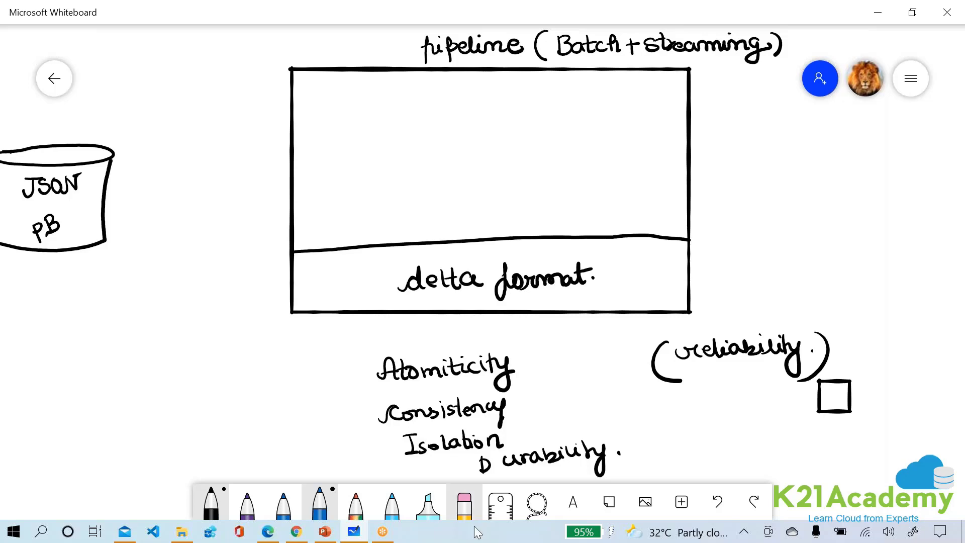
- Arrow out from the delta band and write 'versioned transaction log' beside it
drag(690, 264, 724, 243)
mouse_move(733, 239)
mouse_down()
mouse_move(800, 246)
mouse_move(859, 235)
mouse_move(871, 246)
mouse_up()
mouse_move(758, 261)
mouse_down()
mouse_move(757, 284)
mouse_move(808, 271)
mouse_move(839, 279)
mouse_up()
click(818, 274)
mouse_move(837, 259)
mouse_down()
mouse_move(843, 279)
mouse_move(877, 277)
mouse_up()
mouse_move(796, 303)
mouse_down()
mouse_move(828, 298)
mouse_move(832, 323)
mouse_up()
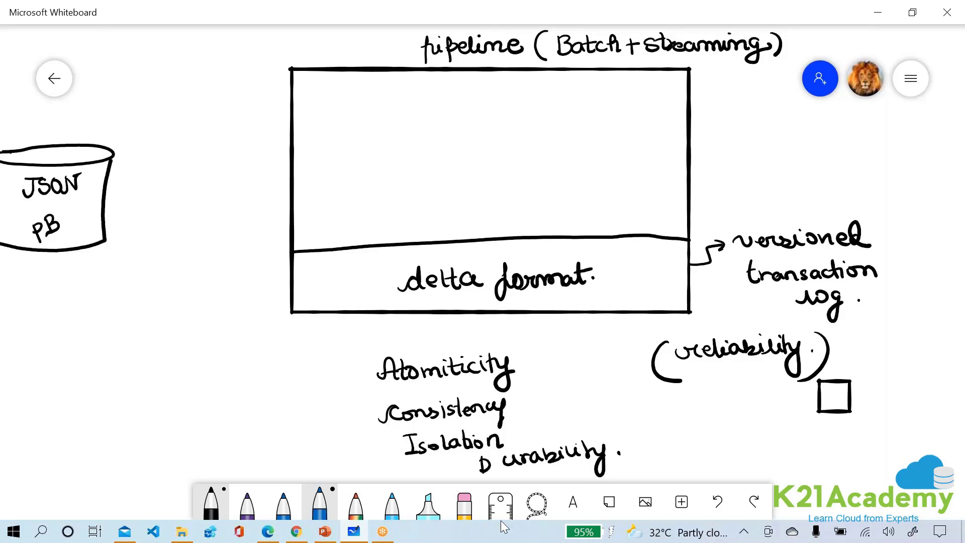
- Write 'refinement.' above the delta band and draw a connector line out from the cylinder
mouse_move(436, 223)
mouse_down()
mouse_move(480, 208)
mouse_move(511, 225)
mouse_move(588, 219)
mouse_up()
mouse_move(592, 203)
mouse_down()
mouse_move(598, 226)
mouse_move(603, 216)
mouse_up()
click(615, 216)
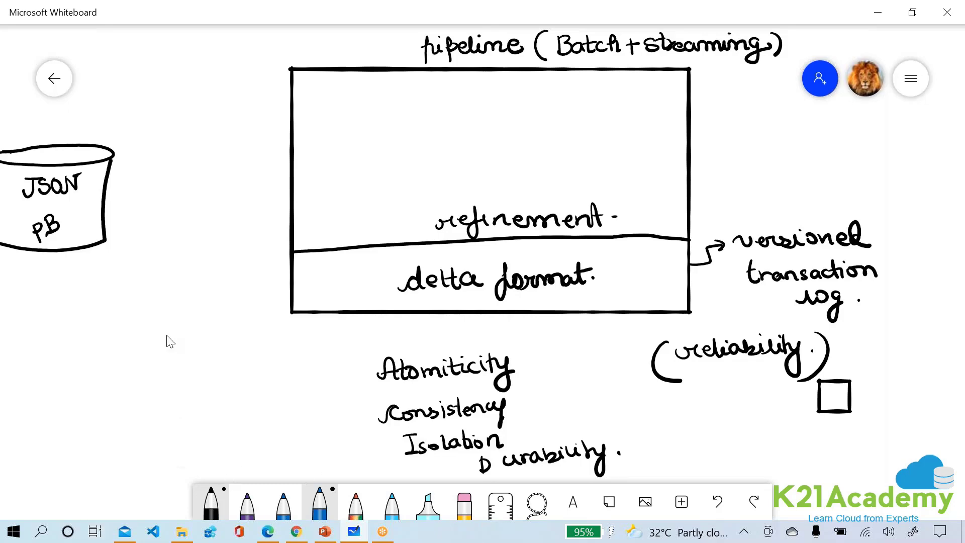
drag(106, 339, 151, 349)
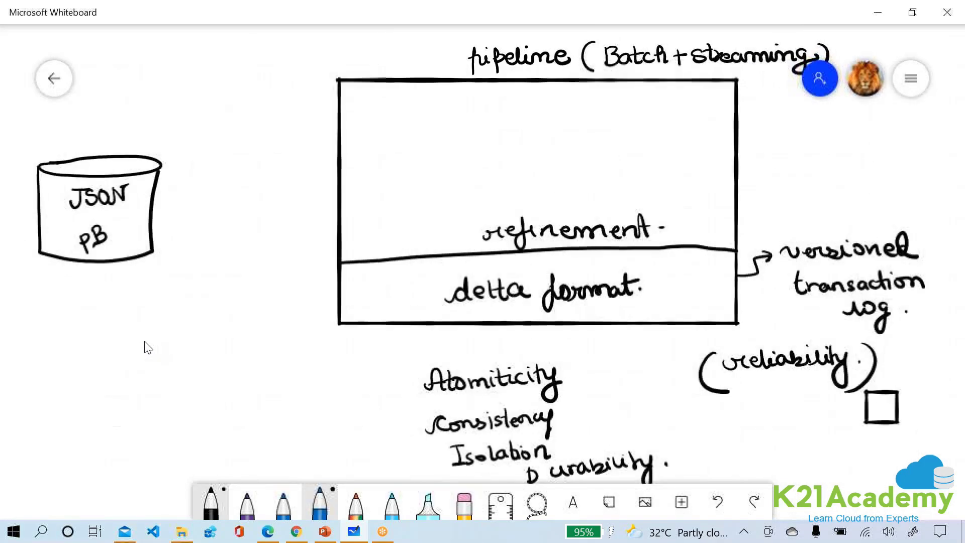
mouse_move(152, 202)
mouse_down()
mouse_move(185, 200)
mouse_move(190, 219)
mouse_move(234, 174)
mouse_move(192, 177)
mouse_move(208, 207)
mouse_move(340, 187)
mouse_move(323, 199)
mouse_up()
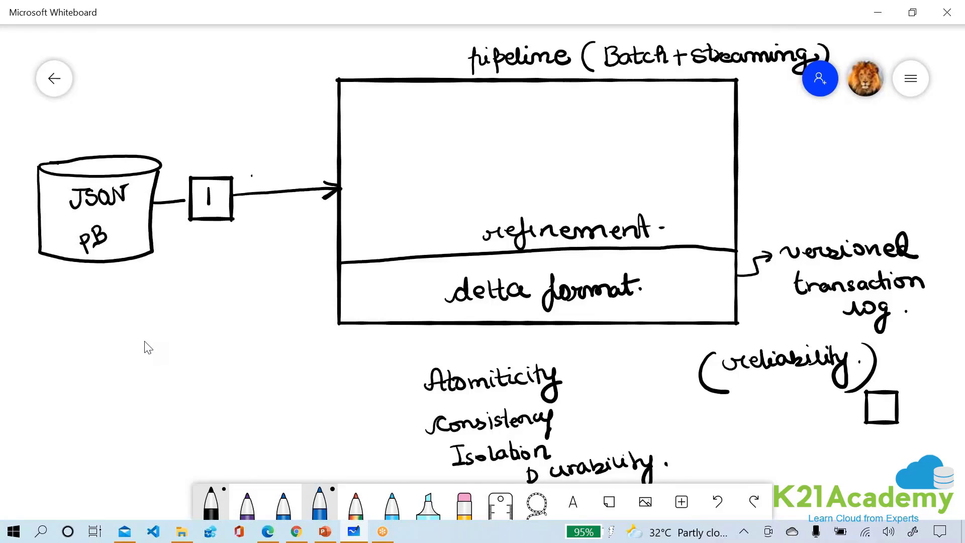
- Draw two more small file boxes along the stream arrow
drag(253, 175, 282, 208)
mouse_move(300, 173)
mouse_down()
mouse_move(300, 209)
mouse_move(327, 210)
mouse_up()
drag(301, 175, 328, 208)
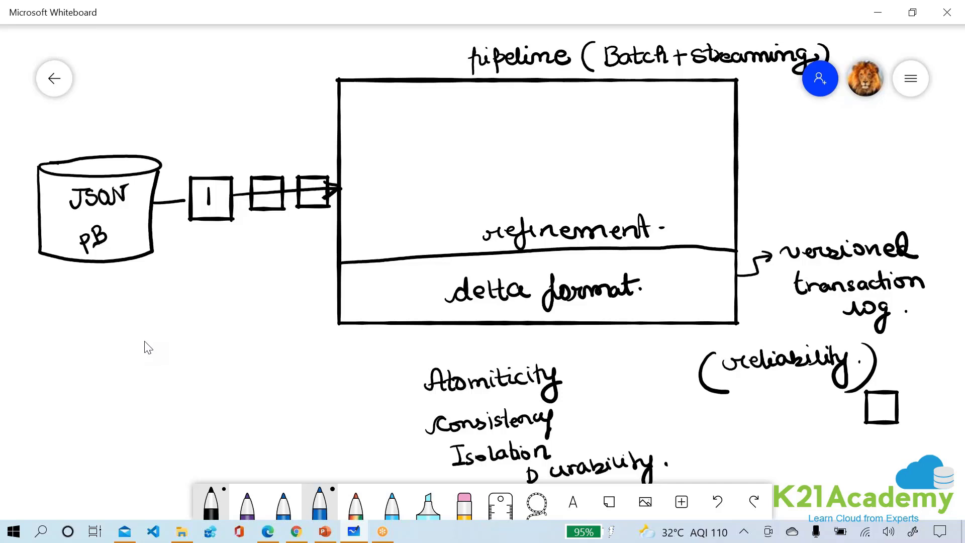
- With the rainbow pen, add a short orange arrow beneath each file box
click(356, 501)
mouse_move(187, 240)
mouse_down()
mouse_move(218, 239)
mouse_move(213, 247)
mouse_move(280, 226)
mouse_move(272, 236)
mouse_up()
mouse_move(300, 225)
mouse_down()
mouse_move(324, 218)
mouse_move(317, 230)
mouse_up()
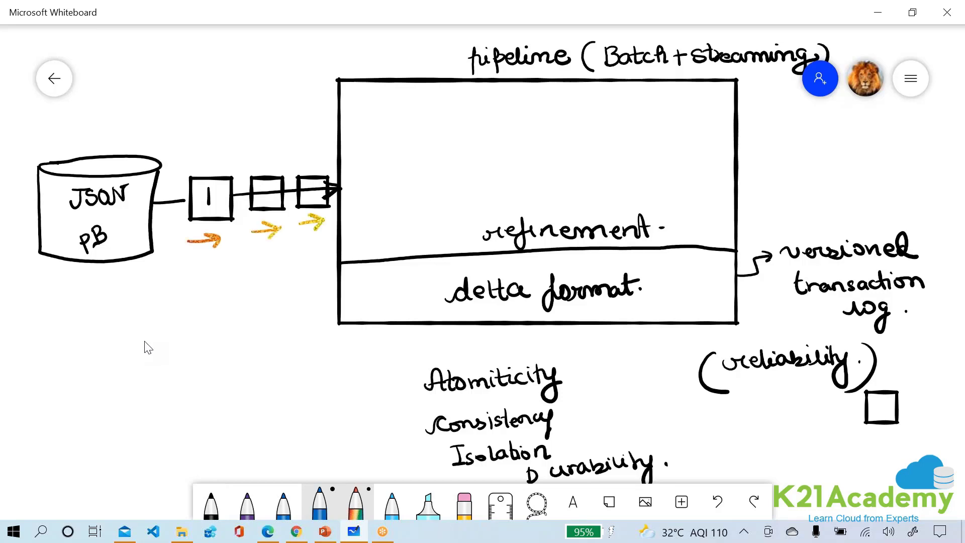
- Draw the Bronze box inside the rectangle, labelled raw with 'delta' beneath, fed by the file arrow
drag(147, 347, 109, 303)
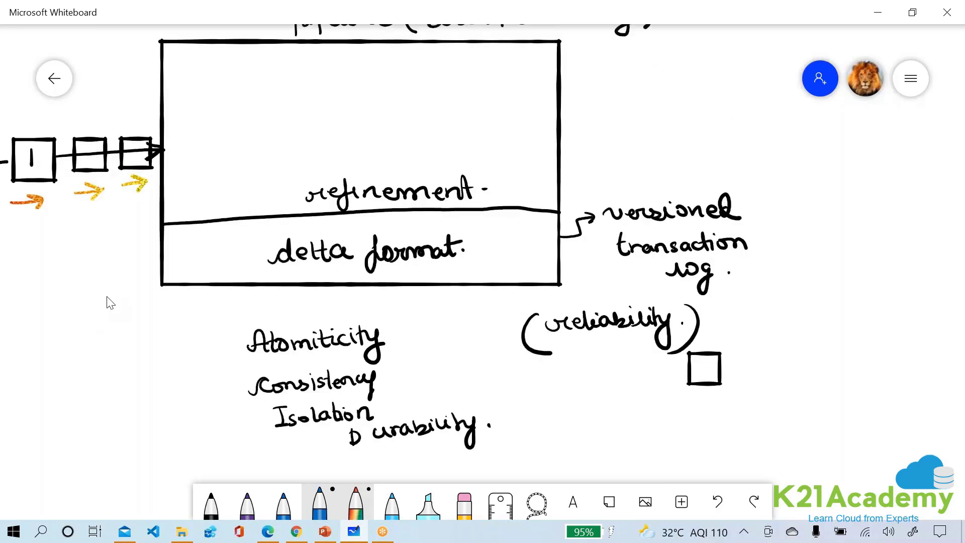
mouse_move(163, 150)
mouse_down()
mouse_move(191, 146)
mouse_move(183, 157)
mouse_up()
mouse_move(202, 114)
mouse_down()
mouse_move(201, 188)
mouse_move(276, 187)
mouse_up()
drag(199, 105, 291, 95)
mouse_move(200, 190)
mouse_down()
mouse_move(192, 213)
mouse_move(240, 212)
mouse_up()
drag(230, 198, 266, 210)
mouse_move(215, 140)
mouse_down()
mouse_move(229, 159)
mouse_move(259, 147)
mouse_move(266, 123)
mouse_move(343, 140)
mouse_up()
- Add an arrow to a Silver table box labelled 'query/Join' above it
mouse_move(320, 129)
mouse_down()
mouse_move(342, 141)
mouse_move(317, 158)
mouse_up()
mouse_move(349, 101)
mouse_down()
mouse_move(349, 165)
mouse_move(399, 171)
mouse_move(395, 100)
mouse_move(349, 99)
mouse_move(361, 148)
mouse_move(425, 127)
mouse_up()
mouse_move(359, 76)
mouse_down()
mouse_move(364, 89)
mouse_move(413, 69)
mouse_move(412, 97)
mouse_up()
mouse_move(431, 55)
mouse_down()
mouse_move(431, 79)
mouse_move(486, 65)
mouse_up()
- Add an arrow to a gold table box labelled 'aggregation' above it
mouse_move(423, 137)
mouse_down()
mouse_move(478, 134)
mouse_move(455, 148)
mouse_up()
mouse_move(478, 109)
mouse_down()
mouse_move(480, 145)
mouse_move(533, 120)
mouse_move(534, 105)
mouse_move(490, 147)
mouse_move(531, 135)
mouse_move(504, 155)
mouse_up()
drag(494, 145, 509, 151)
drag(524, 137, 537, 150)
drag(539, 143, 558, 141)
mouse_move(483, 89)
mouse_down()
mouse_move(477, 95)
mouse_move(494, 97)
mouse_move(573, 56)
mouse_move(621, 54)
mouse_up()
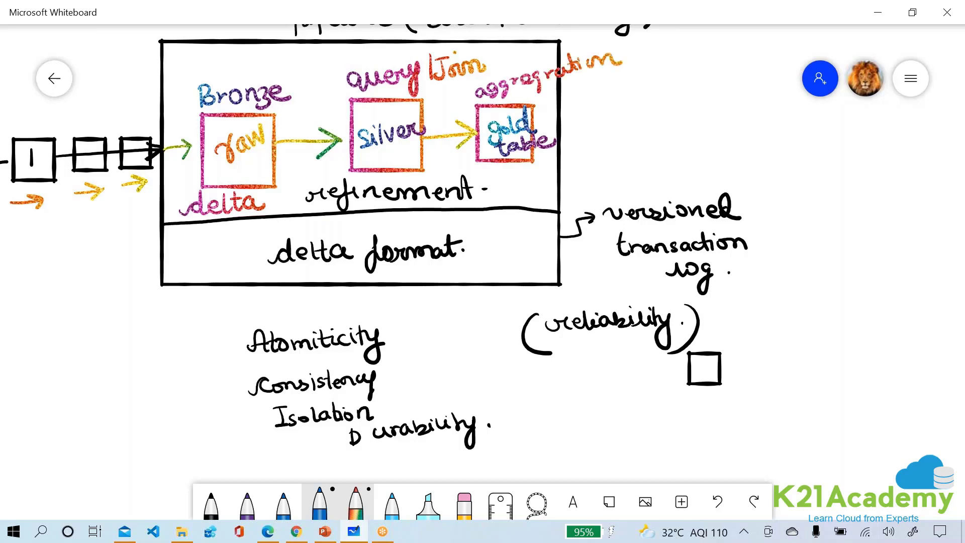
- Link the gold table to 'real-time visualization' and 'static visualizations' labels
drag(532, 121, 607, 94)
drag(532, 157, 616, 180)
mouse_move(610, 101)
mouse_down()
mouse_move(629, 89)
mouse_move(647, 101)
mouse_move(677, 99)
mouse_up()
drag(680, 89, 757, 97)
drag(637, 119, 801, 127)
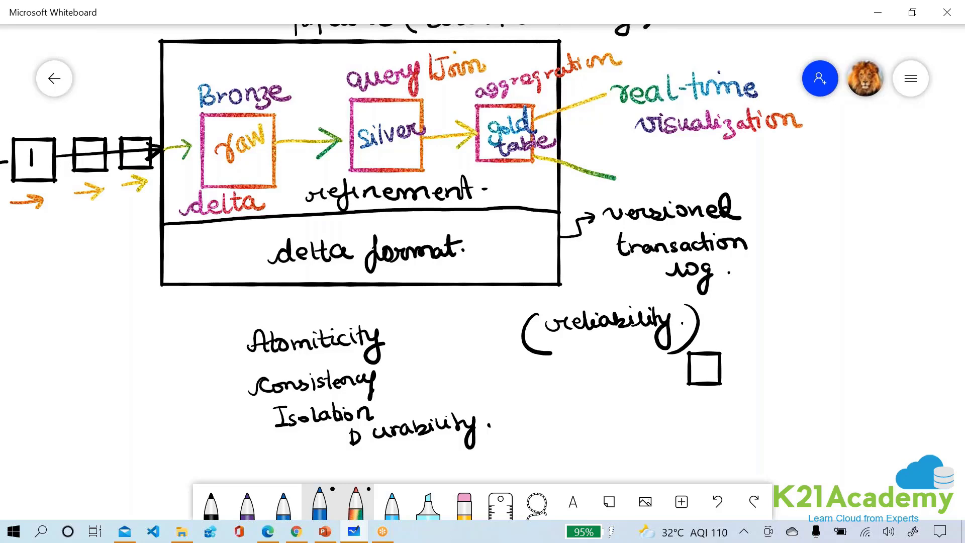
mouse_move(635, 165)
mouse_down()
mouse_move(623, 179)
mouse_move(881, 149)
mouse_move(886, 160)
mouse_up()
drag(885, 150, 838, 196)
- In black ink, mark the incoming, Bronze-to-Silver and Silver-to-gold arrows as 'real time'
click(212, 501)
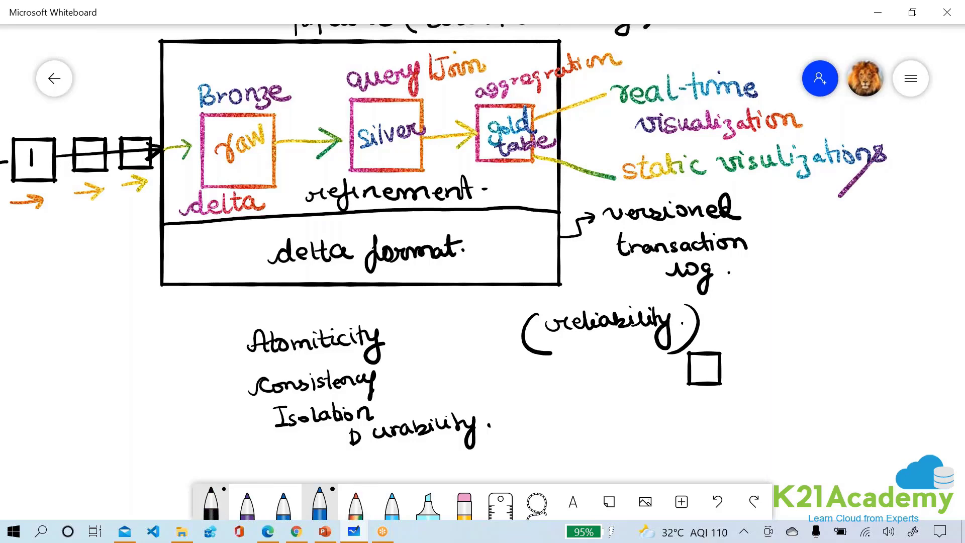
mouse_move(166, 168)
mouse_down()
mouse_move(180, 178)
mouse_move(200, 164)
mouse_up()
mouse_move(202, 140)
mouse_down()
mouse_move(192, 186)
mouse_move(332, 140)
mouse_move(298, 176)
mouse_move(348, 170)
mouse_up()
drag(429, 119, 474, 113)
mouse_move(441, 130)
mouse_down()
mouse_move(453, 126)
mouse_move(436, 154)
mouse_up()
drag(430, 150, 482, 137)
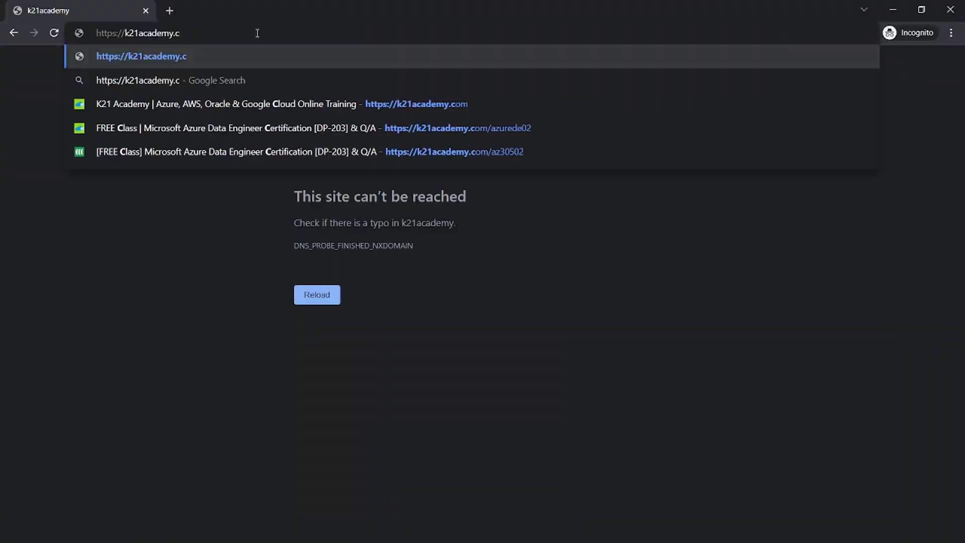
text(om/)
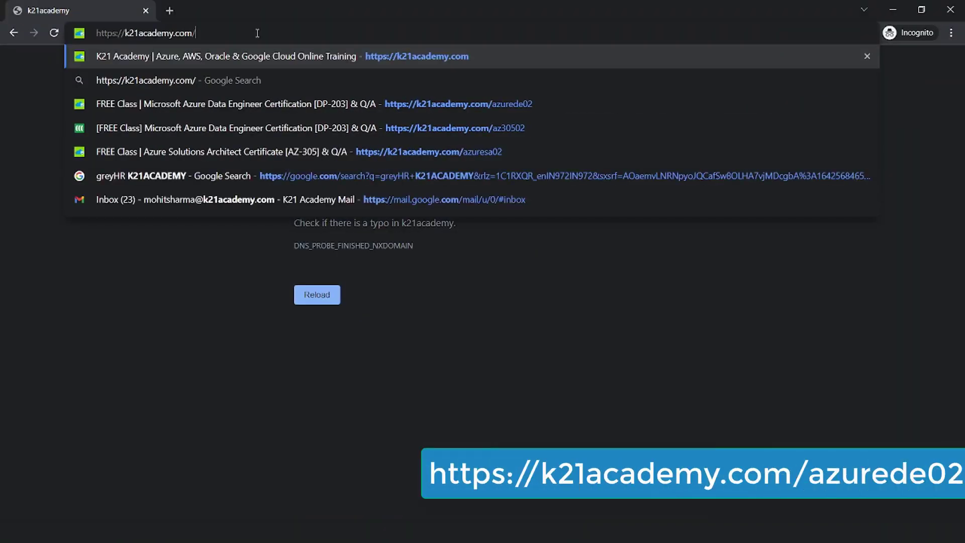
text(azurede02)
- Load k21academy.com/azurede02 to reach the free DP-203 class registration page
key(Return)
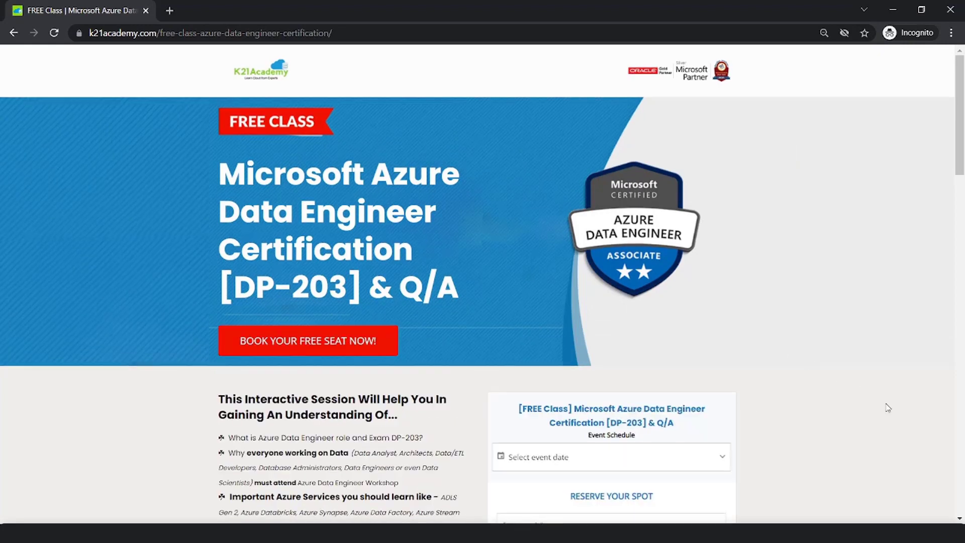
- Book a free seat for the Fri 28 Jan class, then select the custom webinar join URL on confirmation
click(305, 343)
click(496, 235)
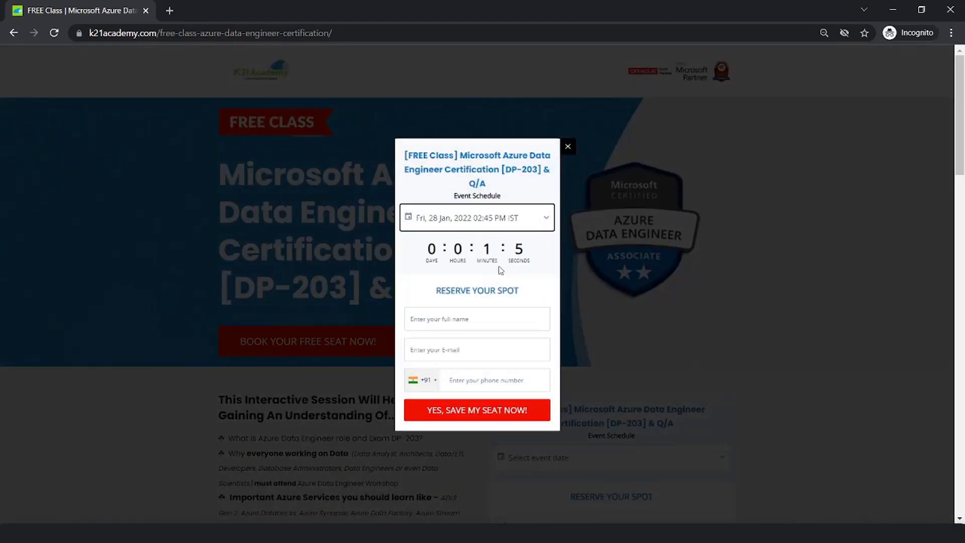
click(462, 414)
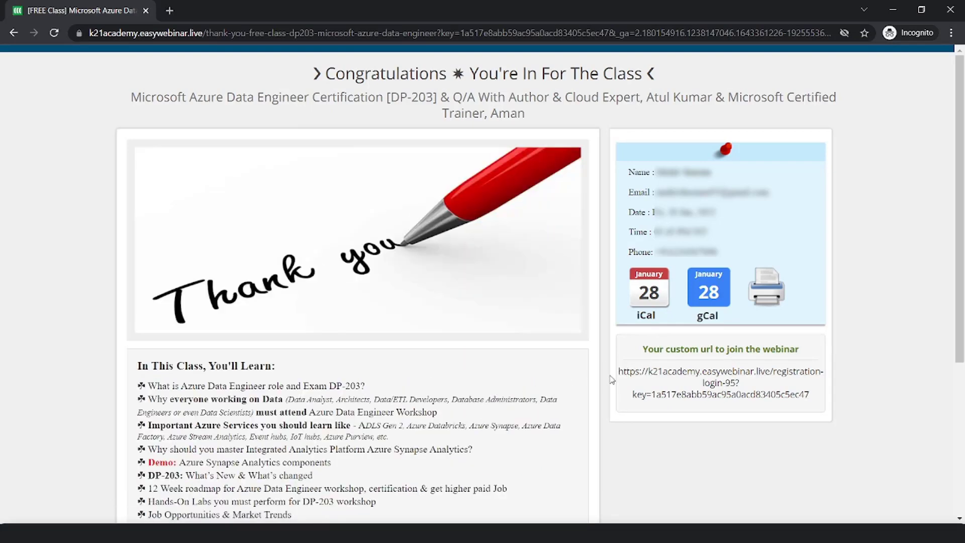
mouse_move(617, 373)
mouse_down()
mouse_move(653, 387)
mouse_move(853, 404)
mouse_up()
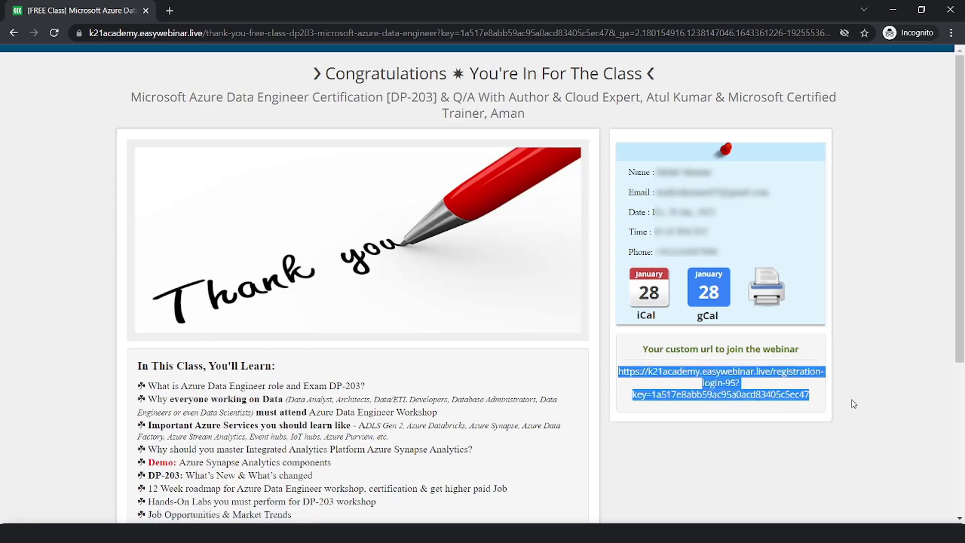